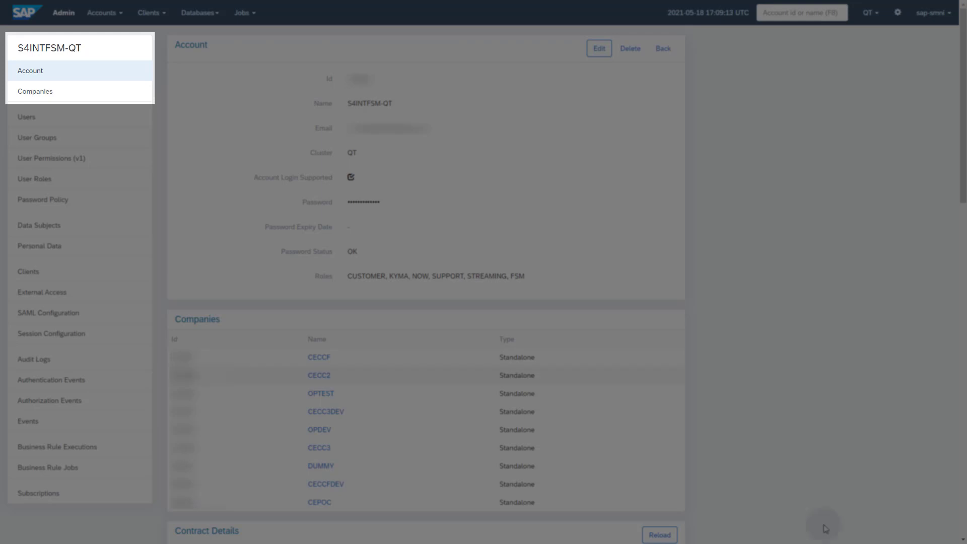
- Open the CECCF company from the account's Companies list
{"action": "left_click", "coordinate": [45, 94]}
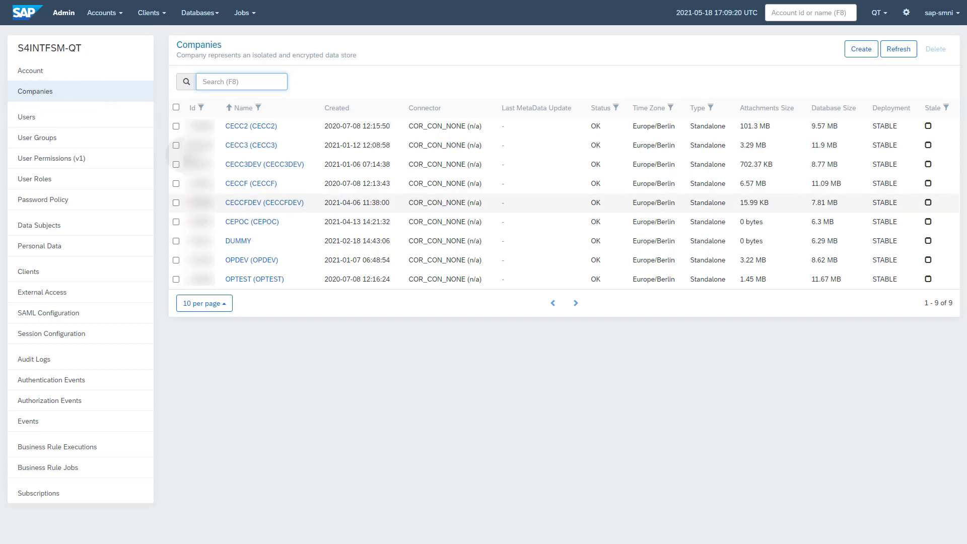
{"action": "left_click", "coordinate": [251, 186]}
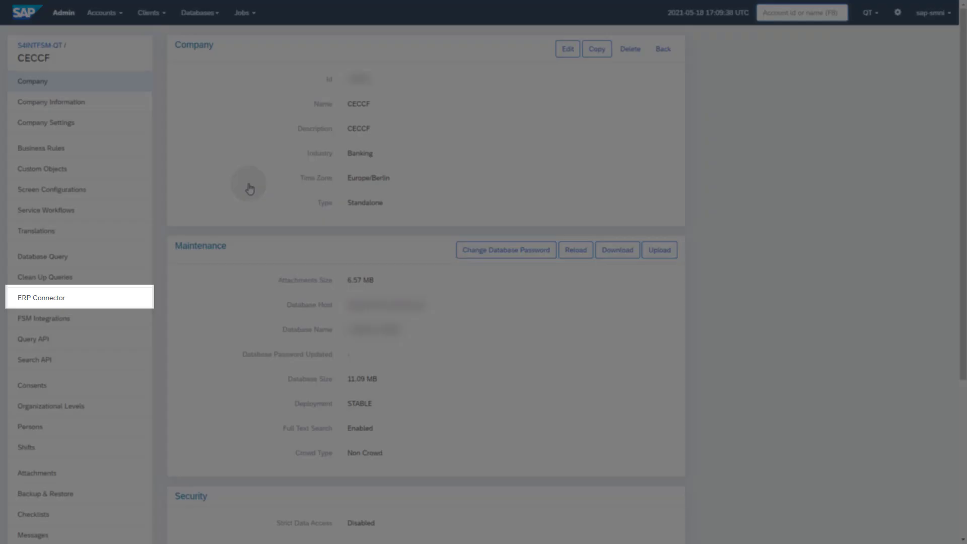
- Set Integration Monitoring to true on CECCF's ERP Connector and return to the CECCF page
{"action": "left_click", "coordinate": [48, 301]}
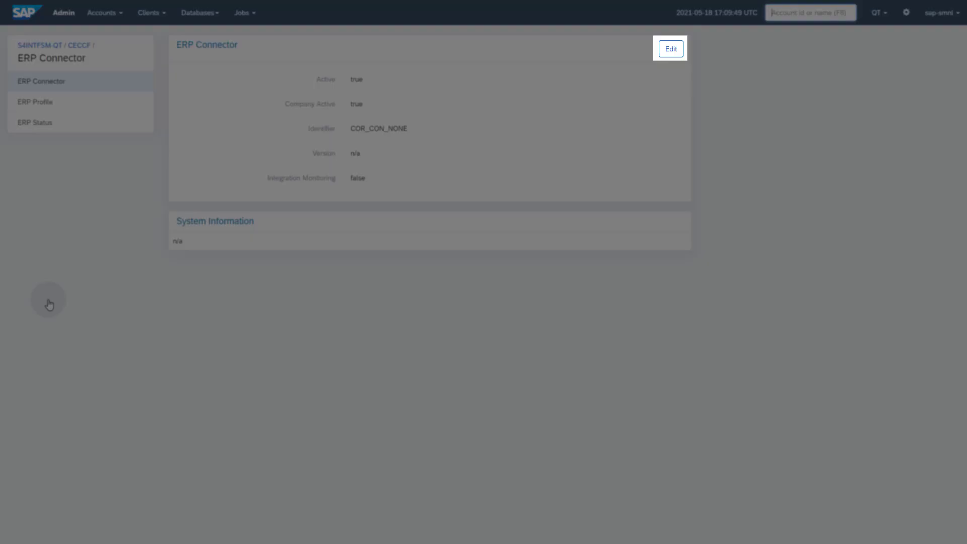
{"action": "left_click", "coordinate": [672, 51]}
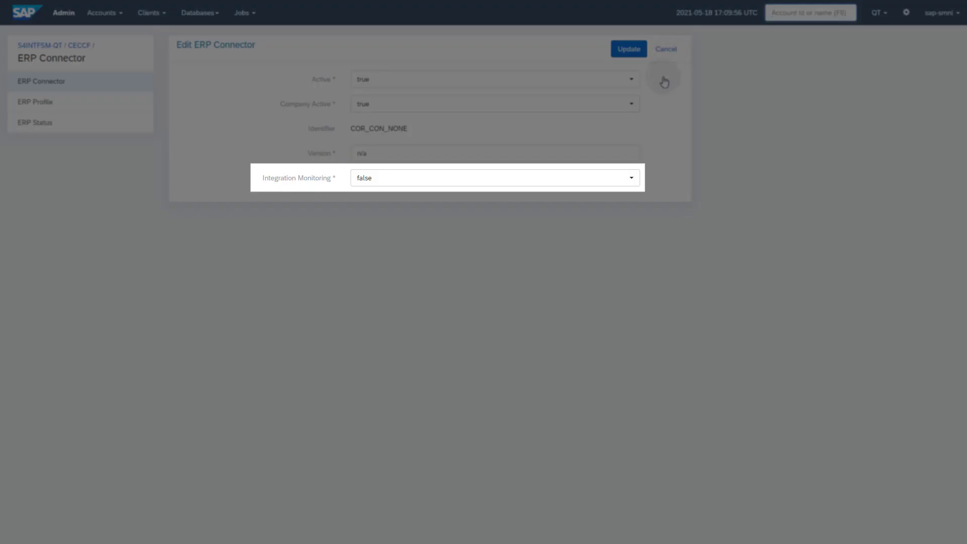
{"action": "left_click", "coordinate": [629, 179]}
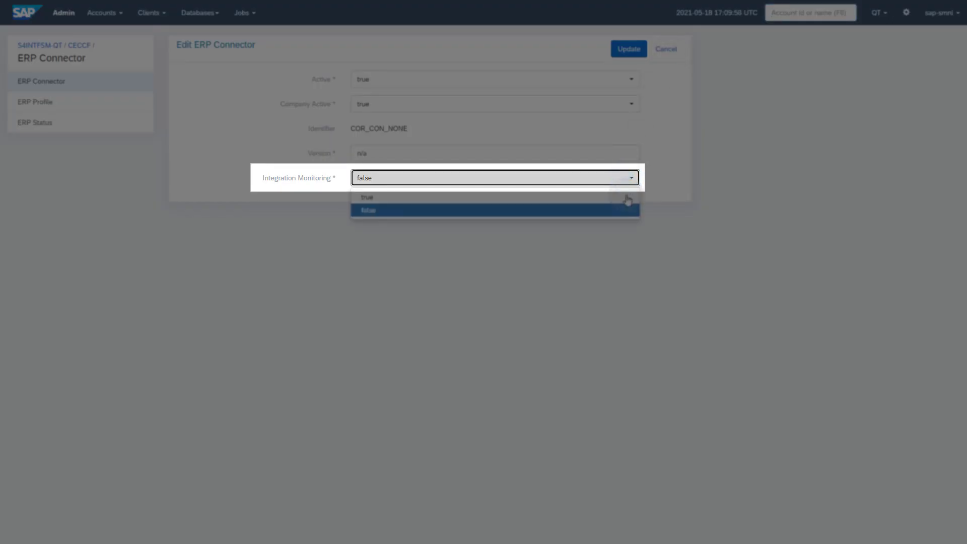
{"action": "left_click", "coordinate": [627, 196]}
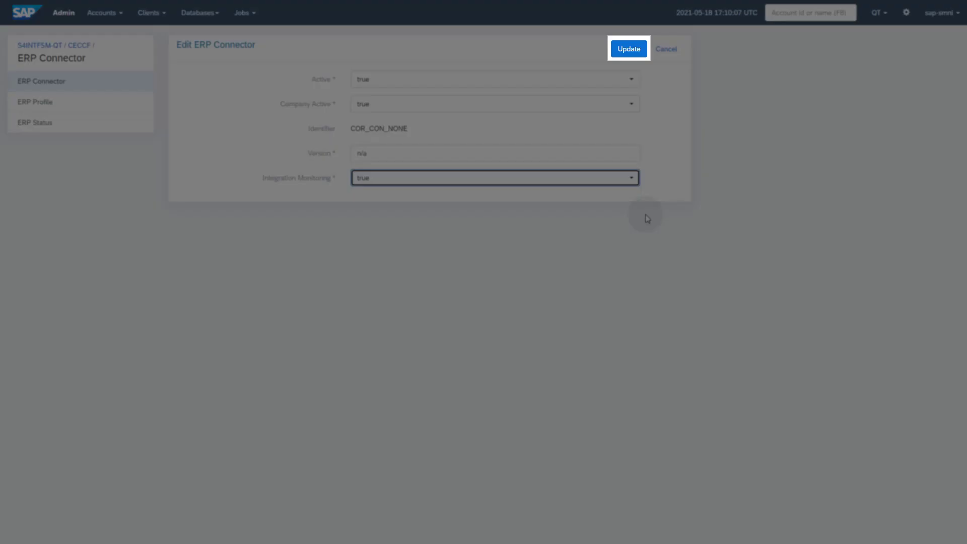
{"action": "left_click", "coordinate": [627, 51]}
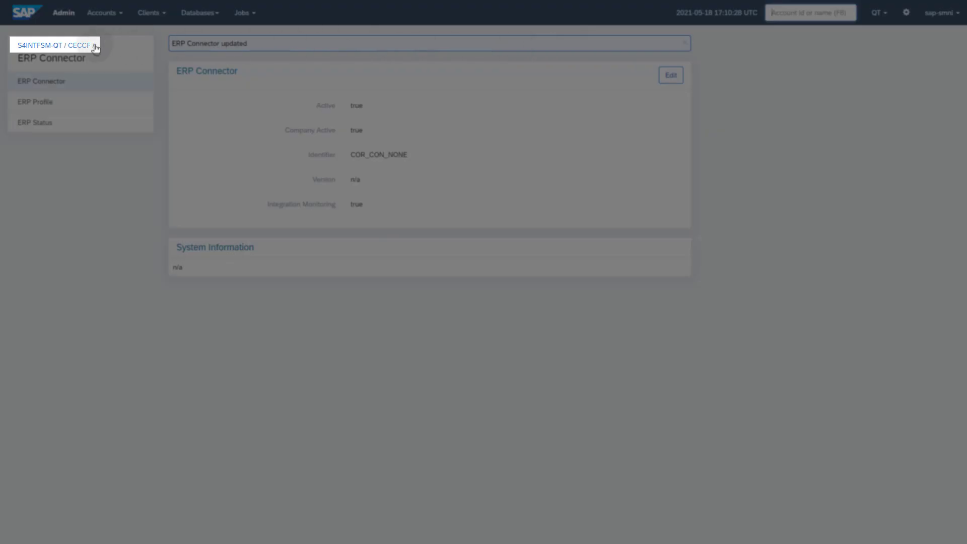
{"action": "left_click", "coordinate": [80, 45]}
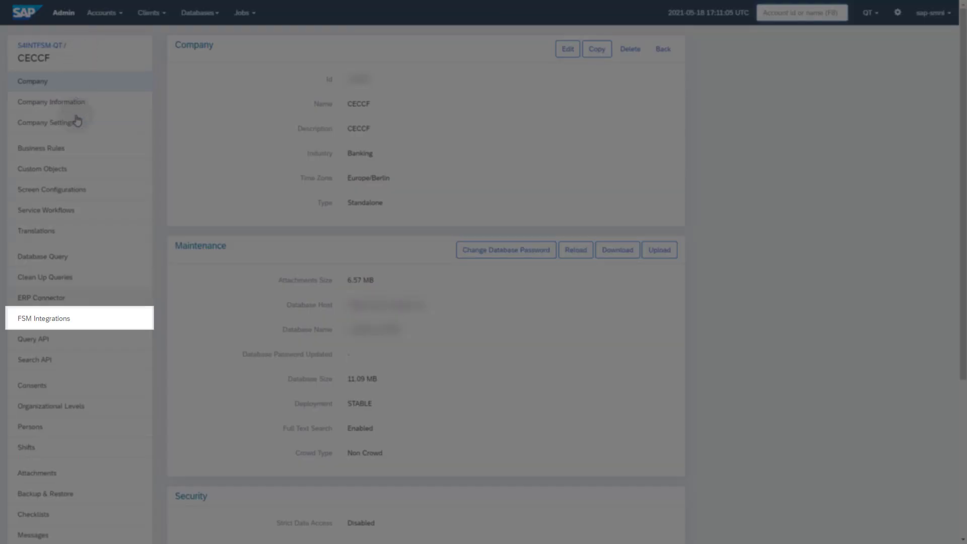
- Enable Integration Monitoring in CECCF's FSM Connector configuration, then return to the S4INTFSM-QT account
{"action": "left_click", "coordinate": [68, 319]}
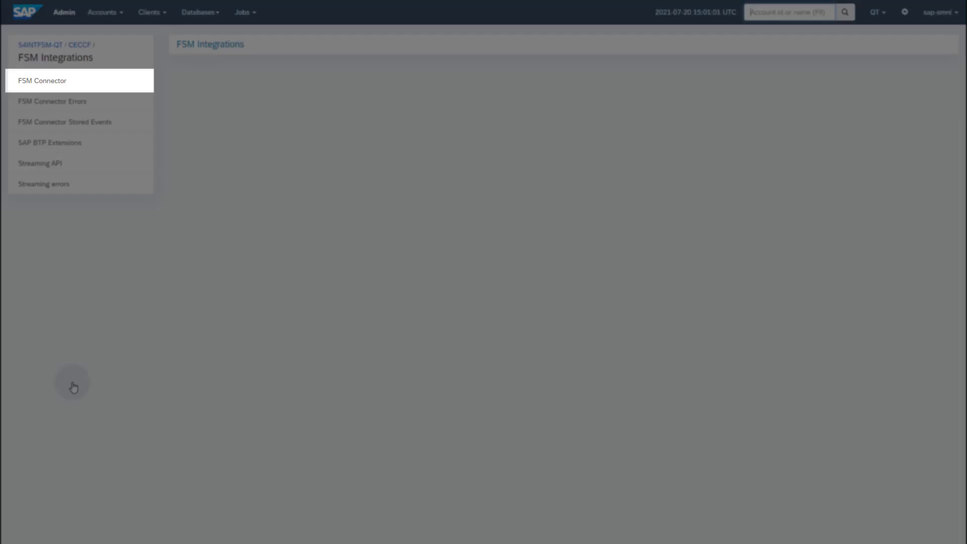
{"action": "left_click", "coordinate": [63, 80]}
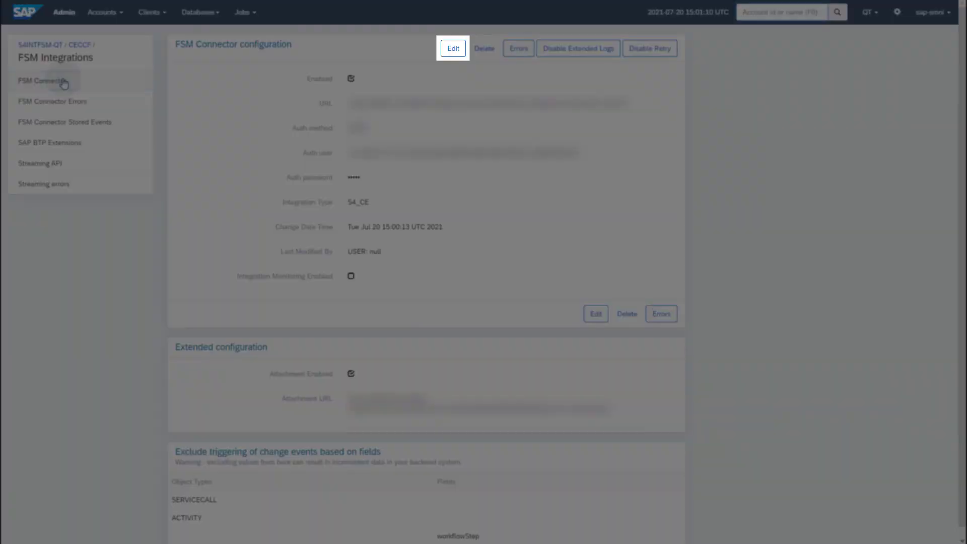
{"action": "left_click", "coordinate": [453, 49]}
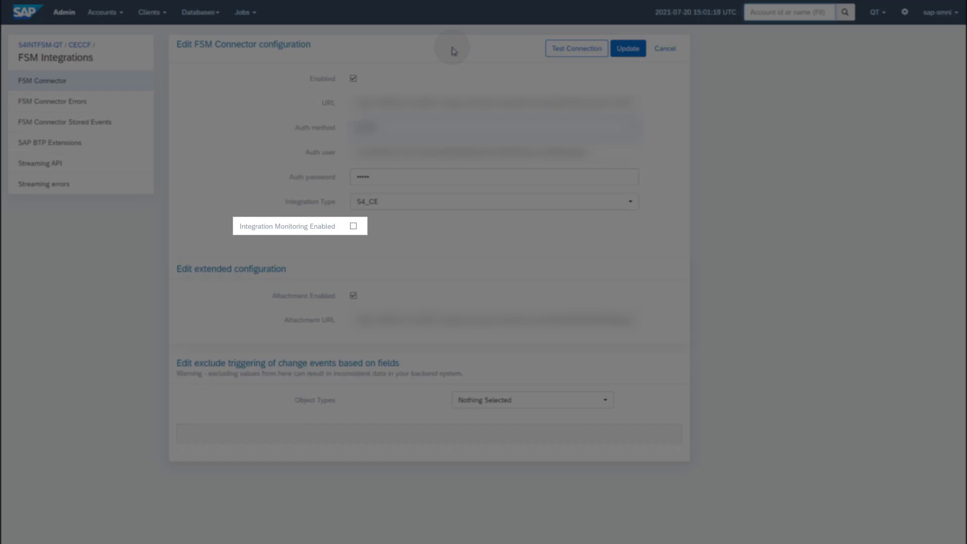
{"action": "left_click", "coordinate": [353, 227]}
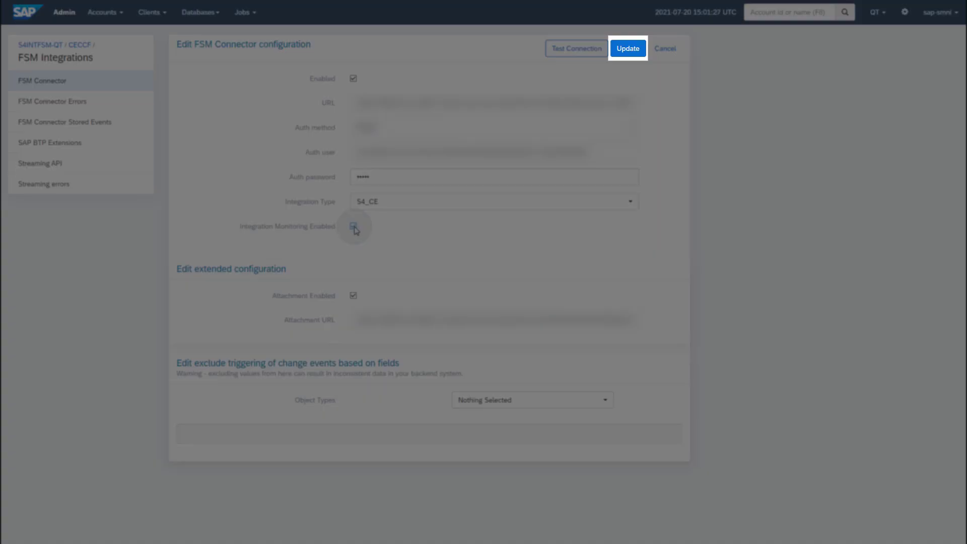
{"action": "left_click", "coordinate": [637, 51]}
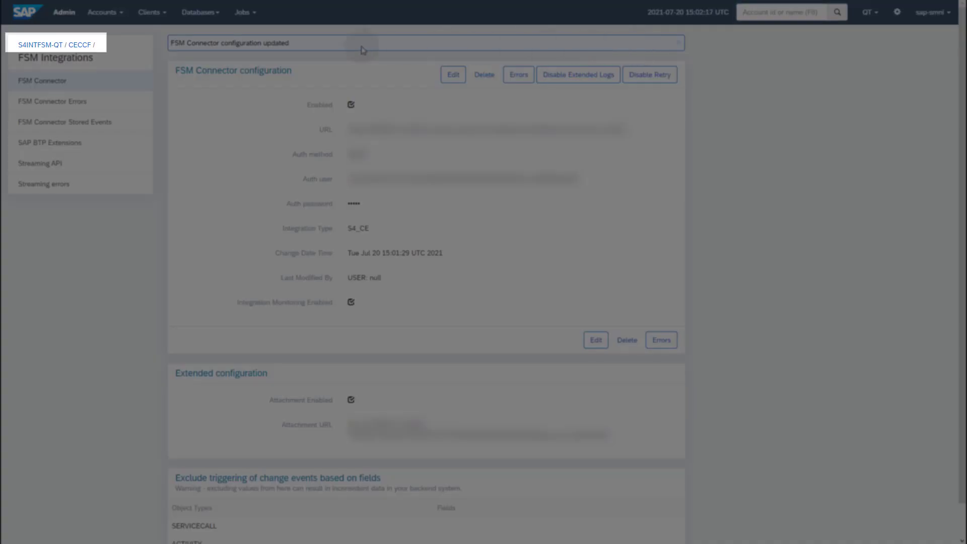
{"action": "left_click", "coordinate": [36, 45]}
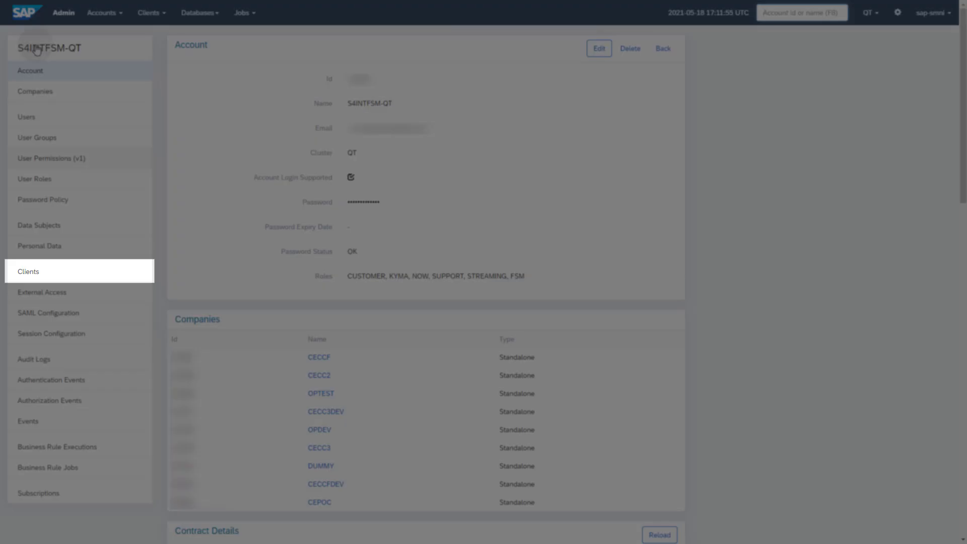
- Create and save a new OAuth2 client with default access to CECCF
{"action": "left_click", "coordinate": [39, 272]}
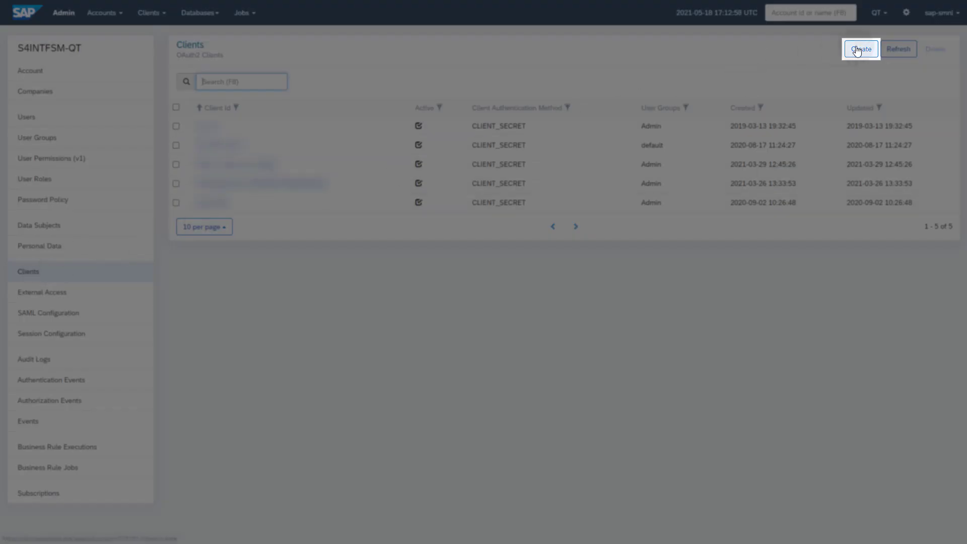
{"action": "left_click", "coordinate": [857, 49]}
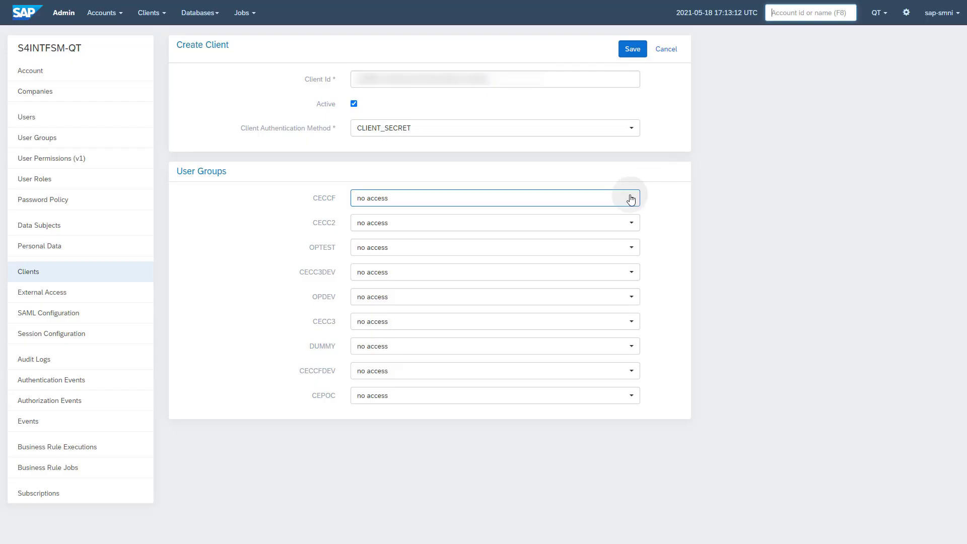
{"action": "left_click", "coordinate": [631, 198]}
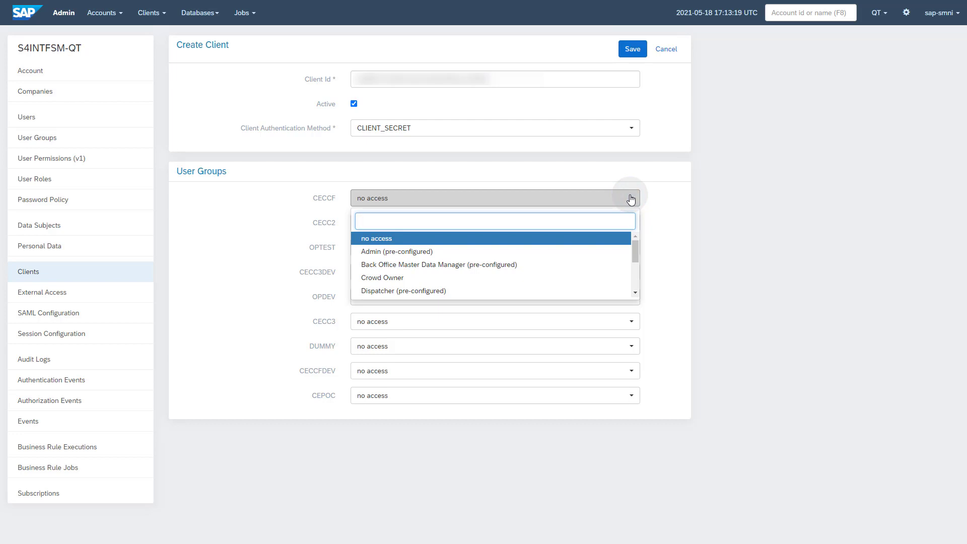
{"action": "left_click", "coordinate": [636, 282]}
{"action": "left_click_drag", "start_coordinate": [636, 282], "coordinate": [635, 288]}
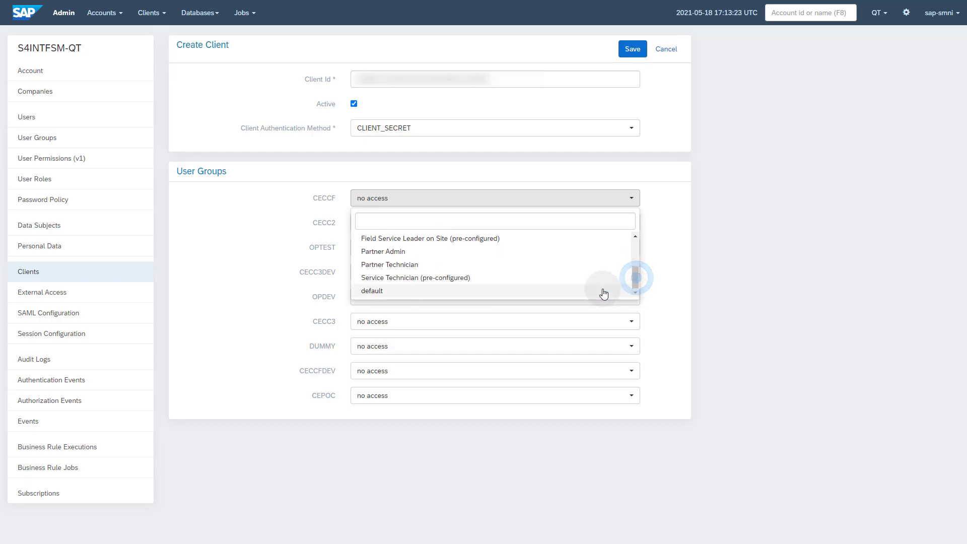
{"action": "left_click", "coordinate": [371, 293]}
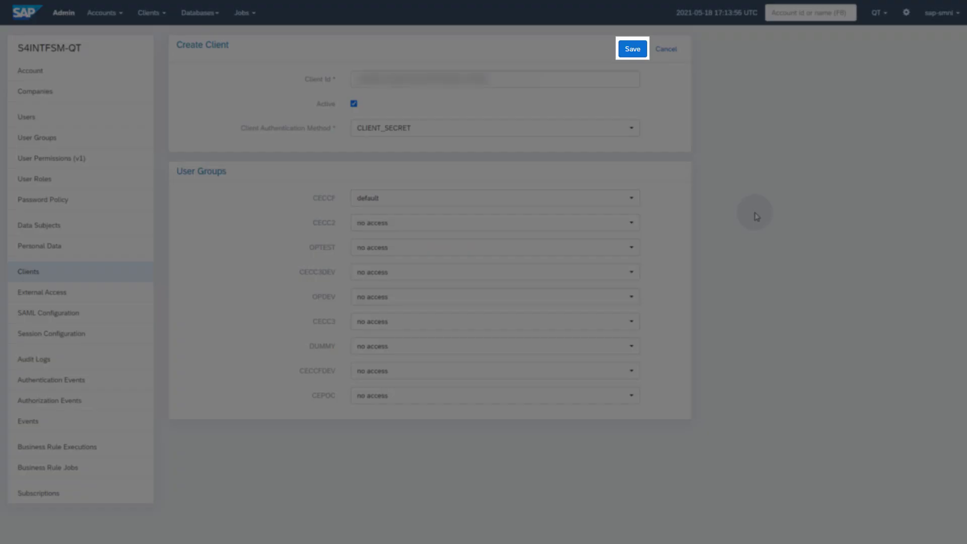
{"action": "left_click", "coordinate": [635, 50]}
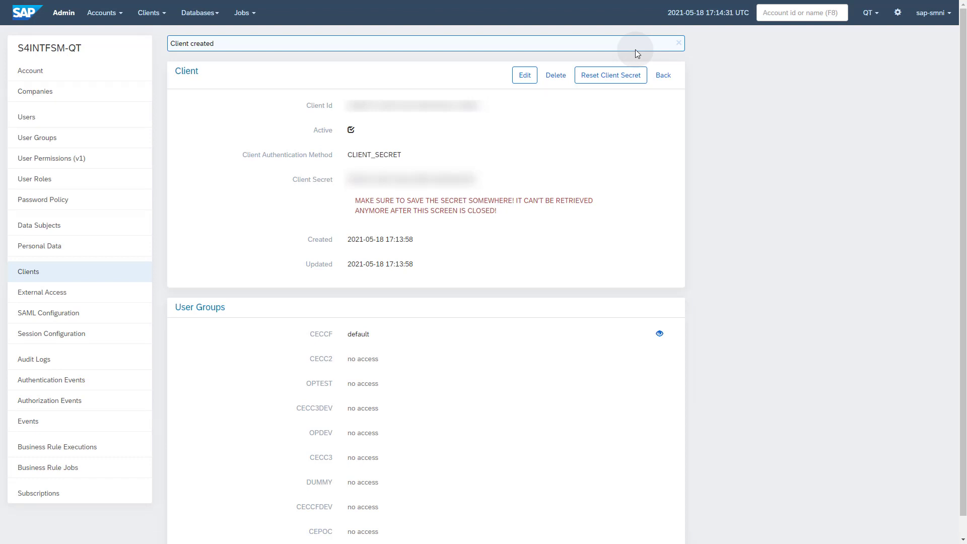
{"action": "left_click", "coordinate": [664, 77]}
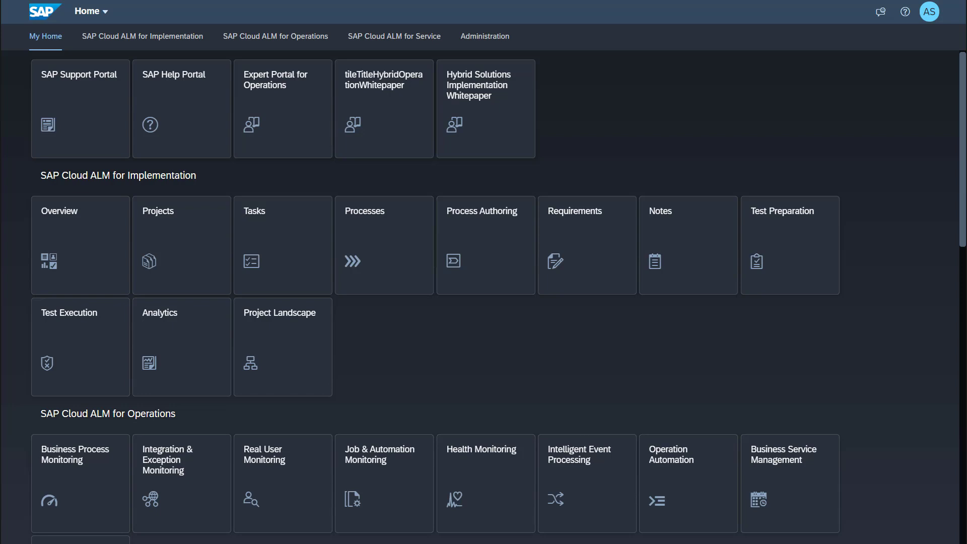
- Open the FSM_Demo cloud service's Endpoints tab in Administration > Landscape Management
{"action": "left_click", "coordinate": [485, 37]}
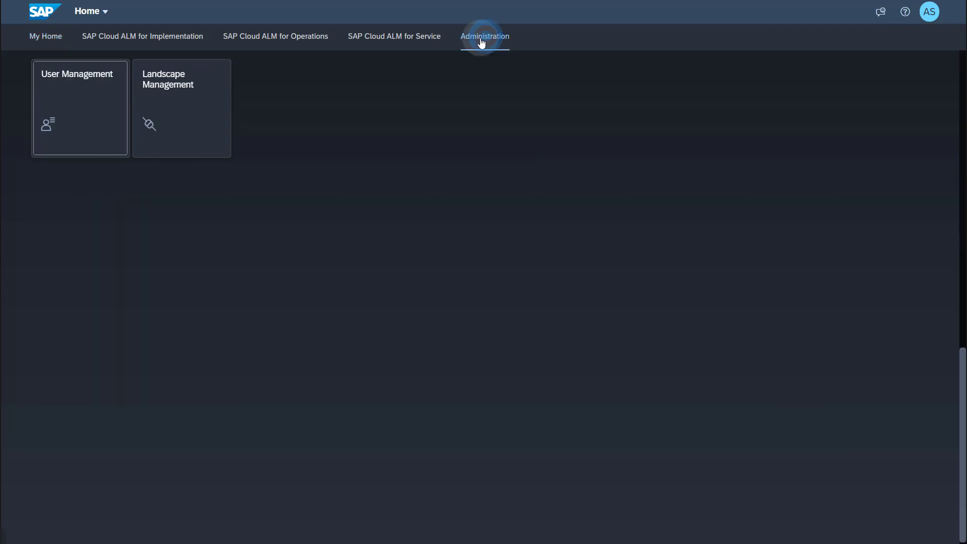
{"action": "left_click", "coordinate": [181, 119]}
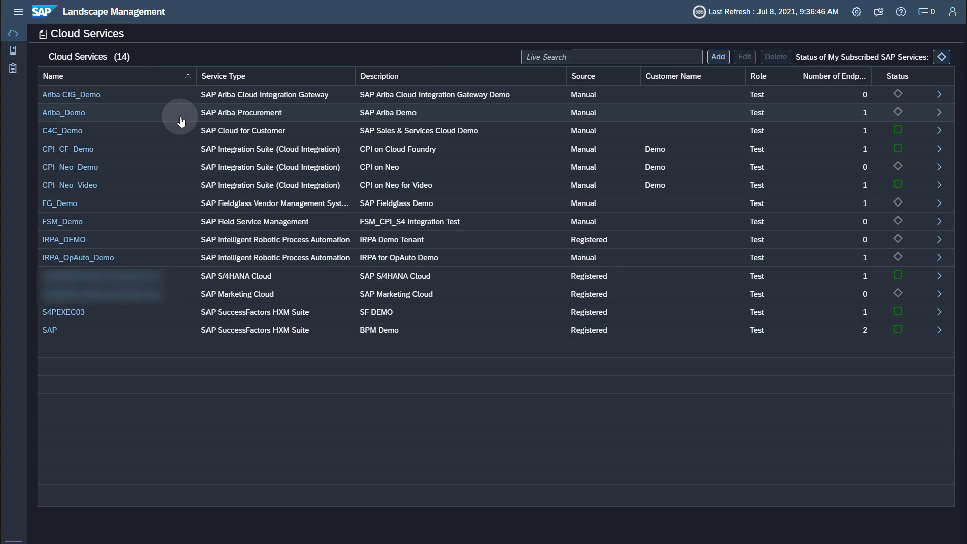
{"action": "left_click", "coordinate": [166, 220]}
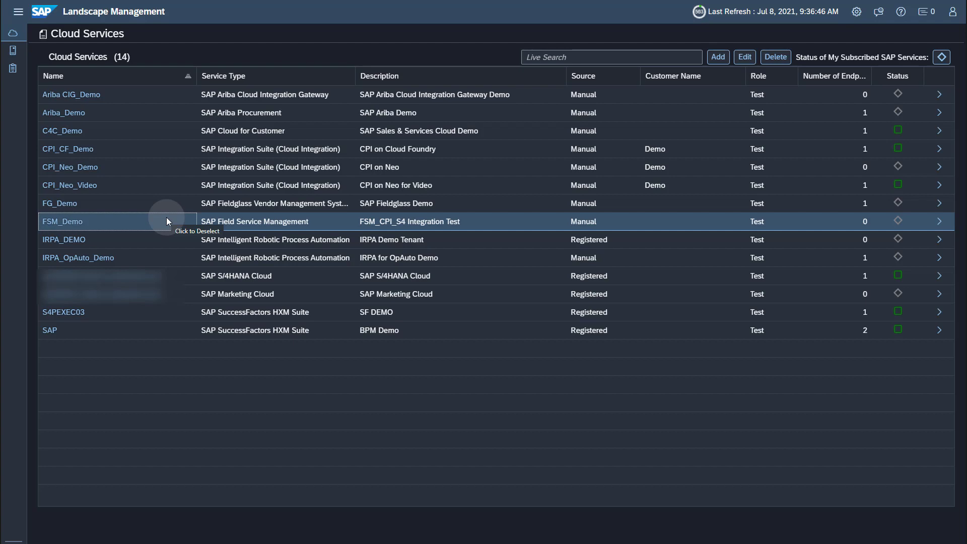
{"action": "left_click", "coordinate": [52, 221]}
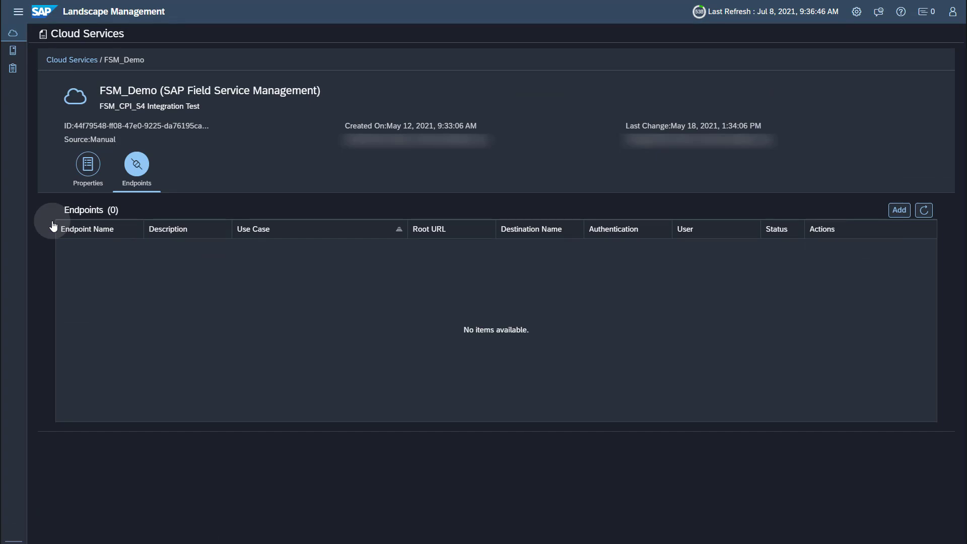
- Add a new endpoint to FSM_Demo and give it the description FSM_Demo_01
{"action": "left_click", "coordinate": [899, 210]}
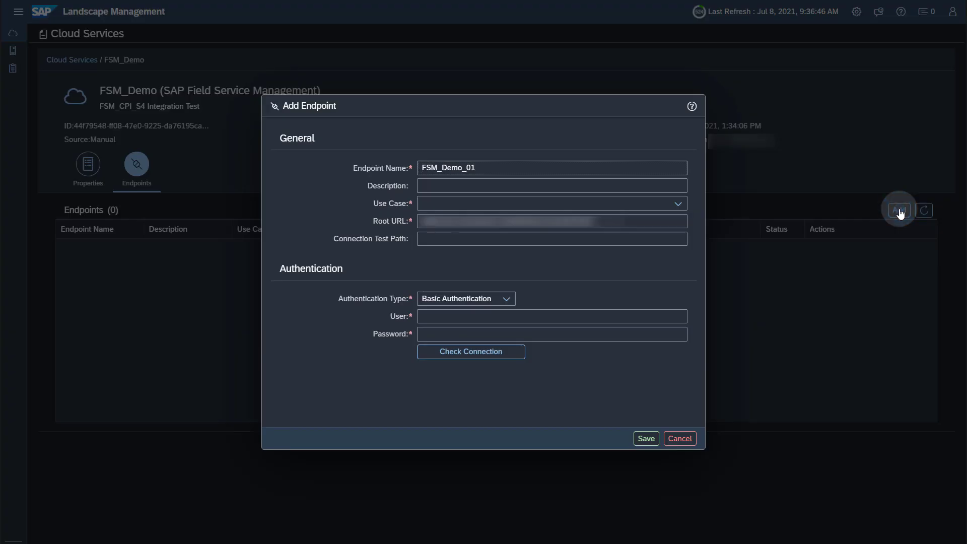
{"action": "double_click", "coordinate": [487, 168]}
{"action": "key", "text": "ctrl+c"}
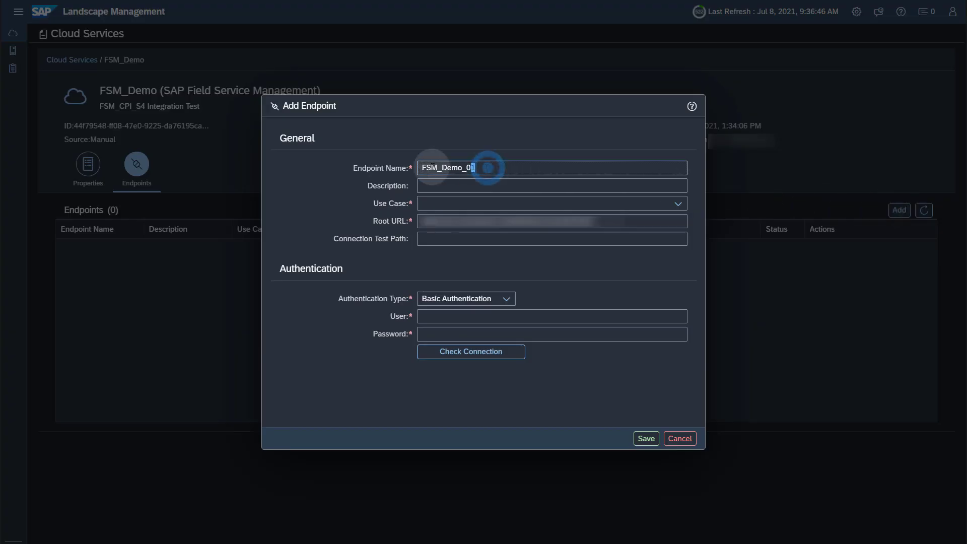
{"action": "left_click", "coordinate": [438, 185]}
{"action": "key", "text": "ctrl+v"}
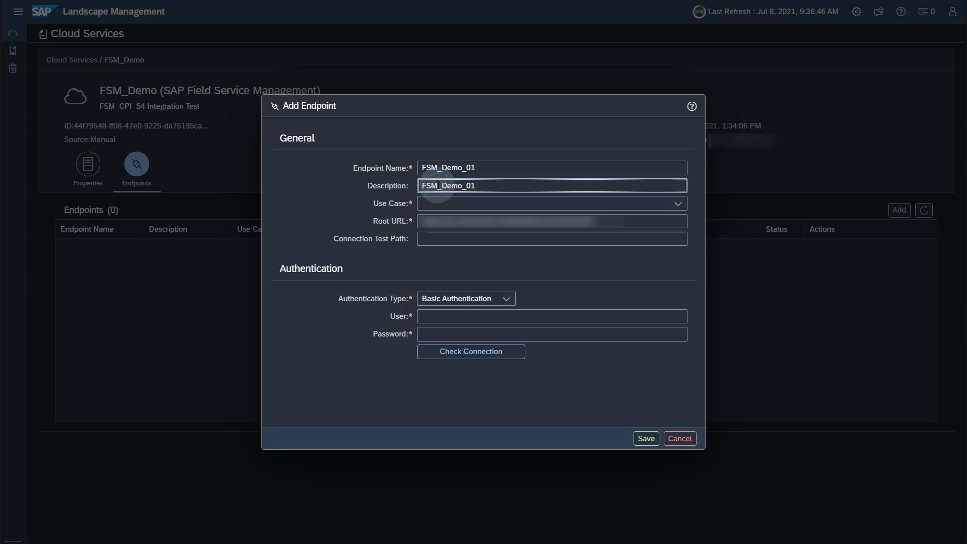
{"action": "left_click", "coordinate": [679, 204]}
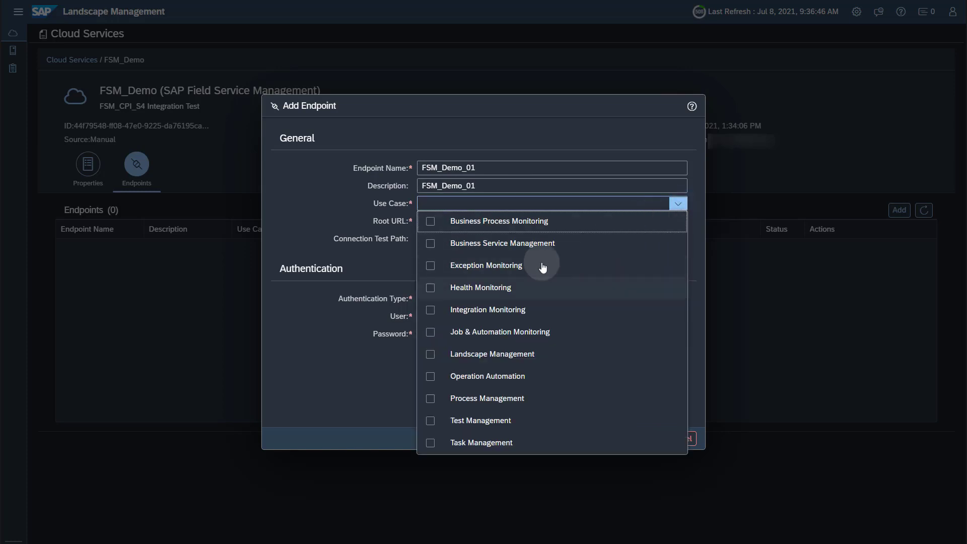
{"action": "left_click", "coordinate": [423, 314]}
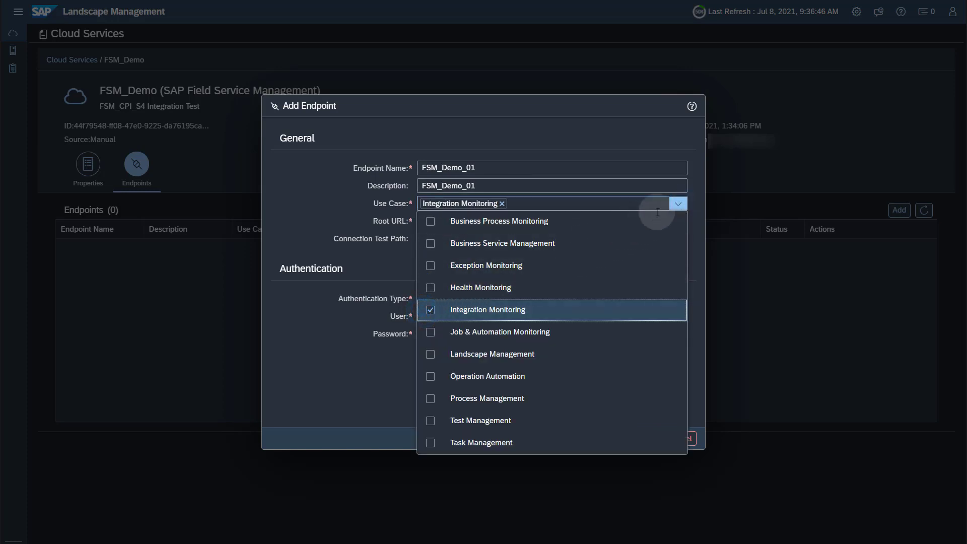
{"action": "left_click", "coordinate": [679, 204]}
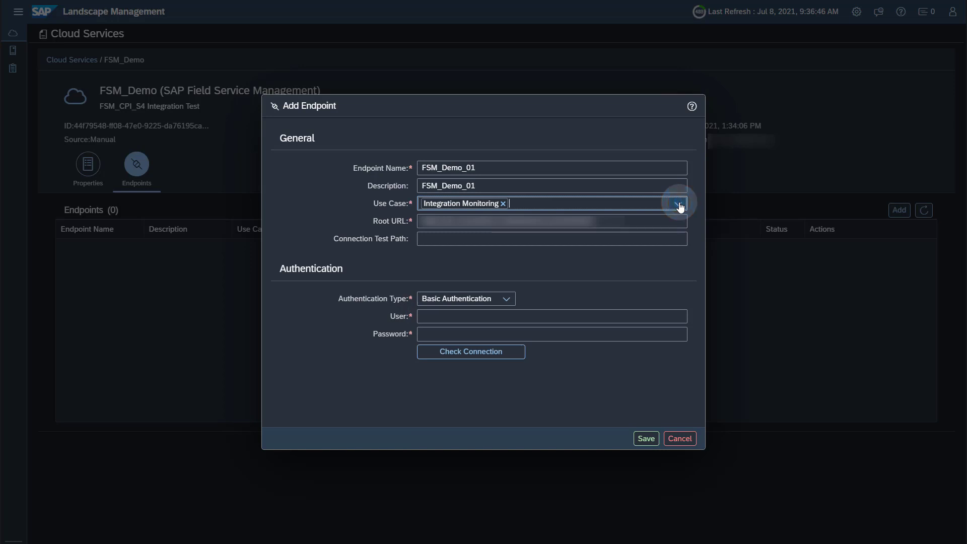
{"action": "left_click_drag", "start_coordinate": [607, 222], "coordinate": [420, 226]}
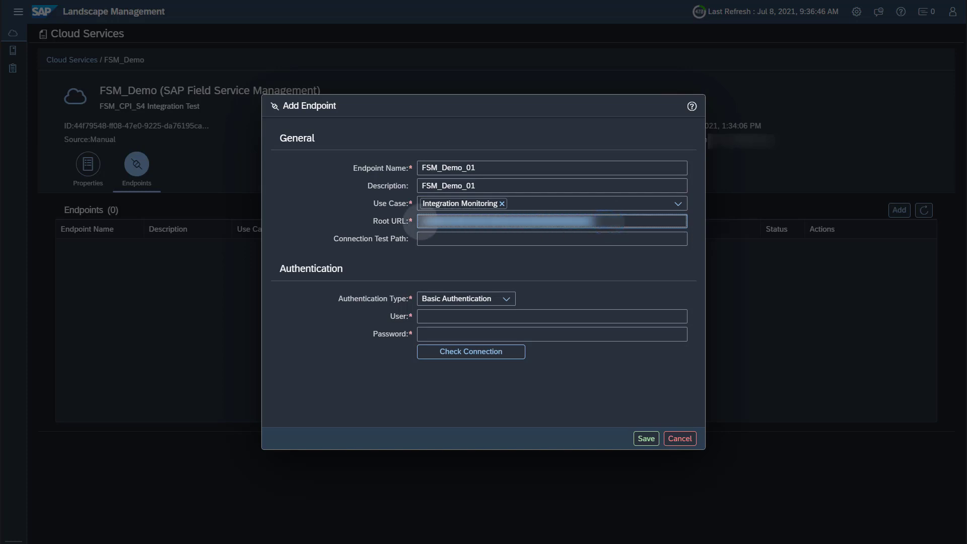
{"action": "type", "text": "https://us.coresuite.com"}
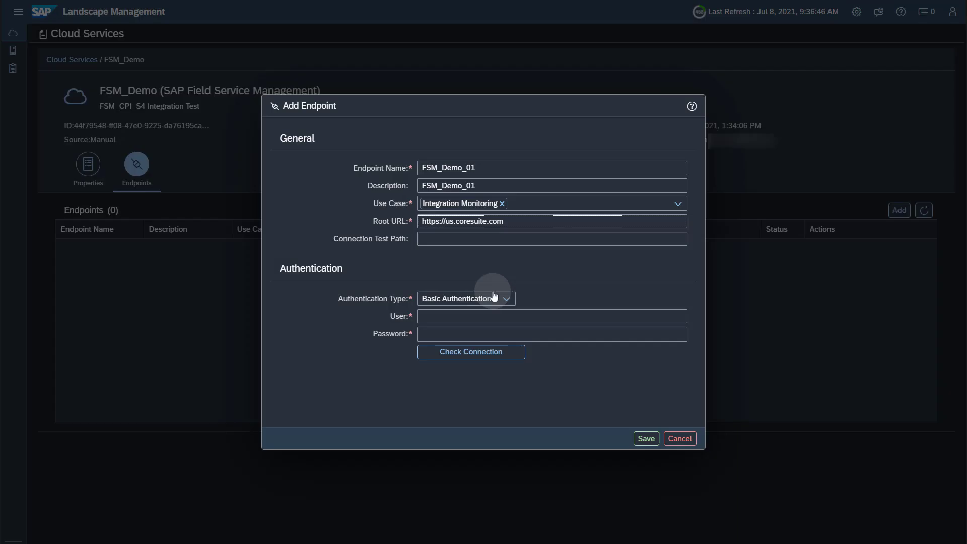
{"action": "left_click", "coordinate": [505, 299]}
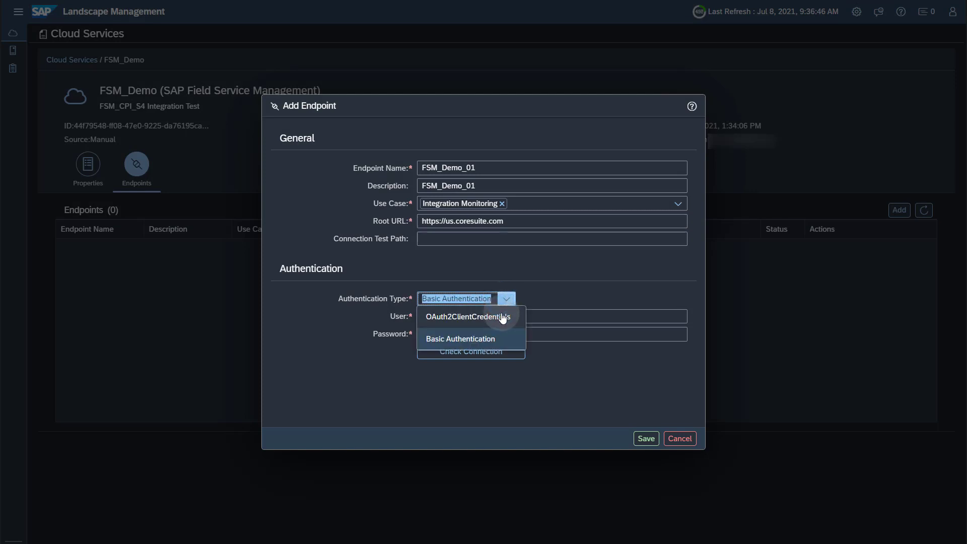
{"action": "left_click", "coordinate": [499, 317]}
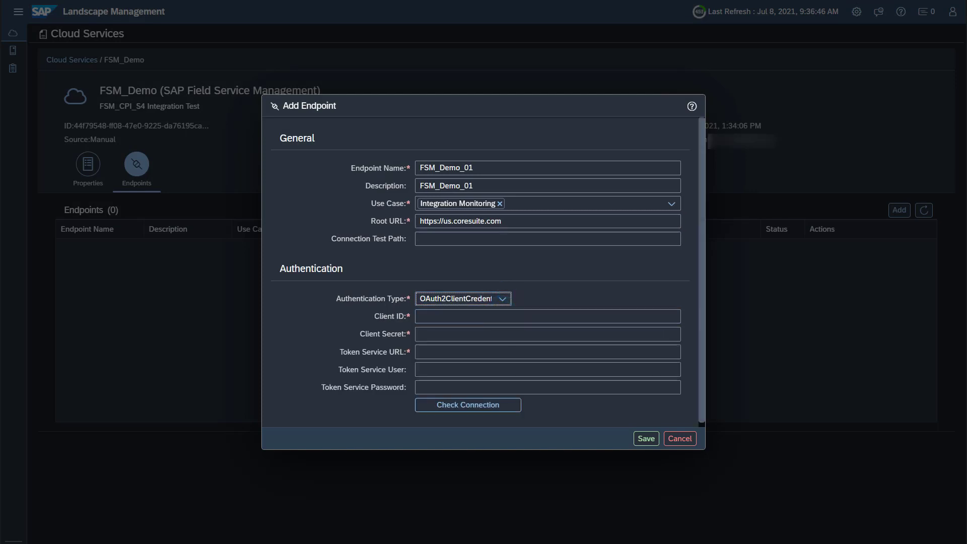
{"action": "left_click", "coordinate": [442, 317]}
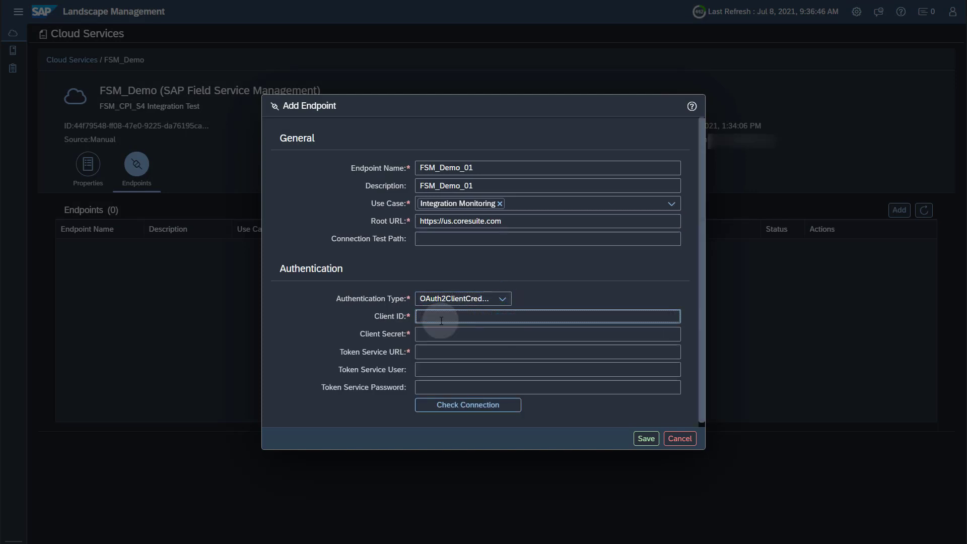
{"action": "key", "text": "ctrl+v"}
{"action": "left_click", "coordinate": [423, 333]}
{"action": "key", "text": "ctrl+v"}
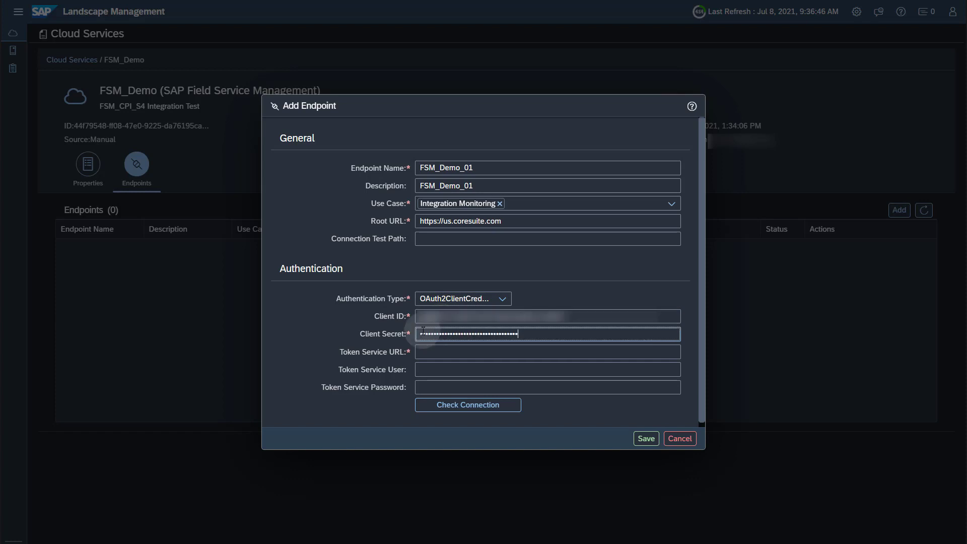
{"action": "left_click", "coordinate": [442, 352]}
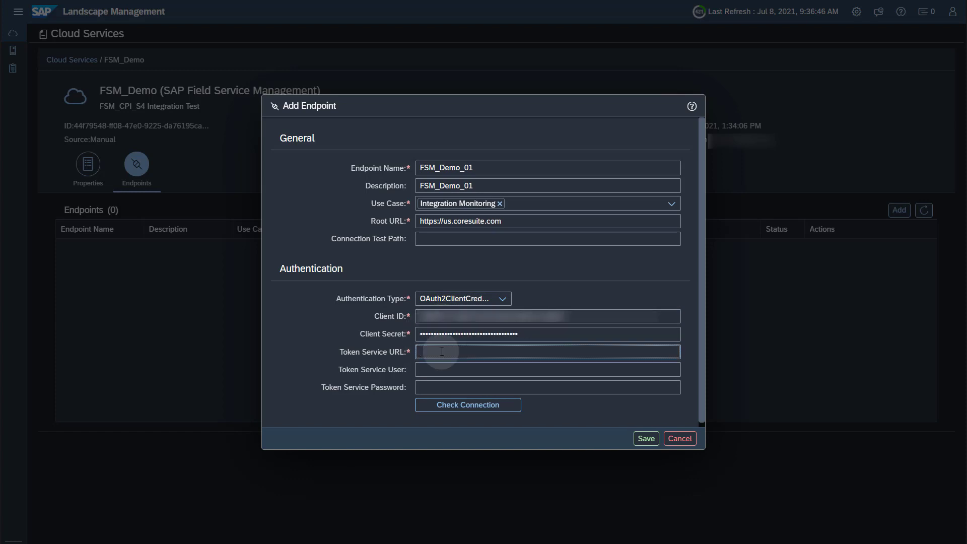
{"action": "key", "text": "ctrl+v"}
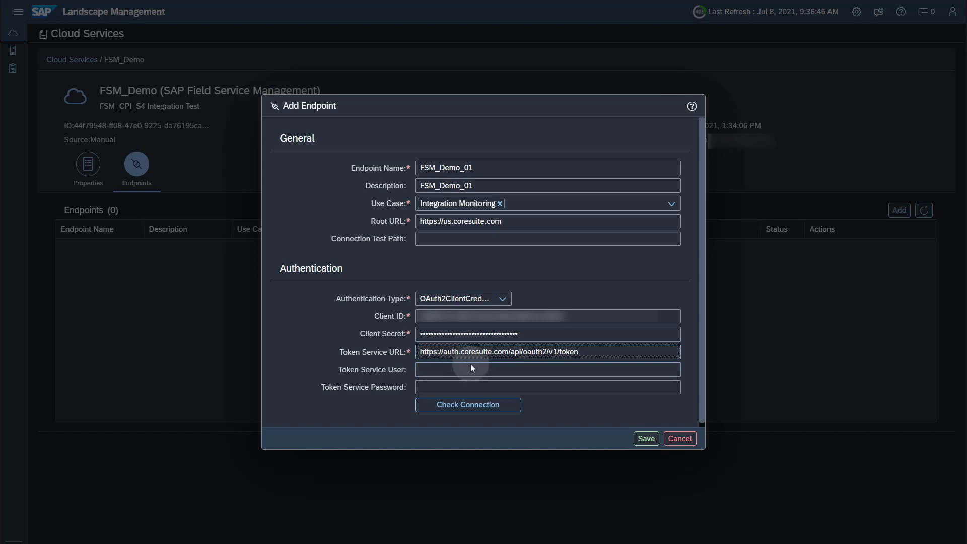
{"action": "left_click", "coordinate": [648, 439]}
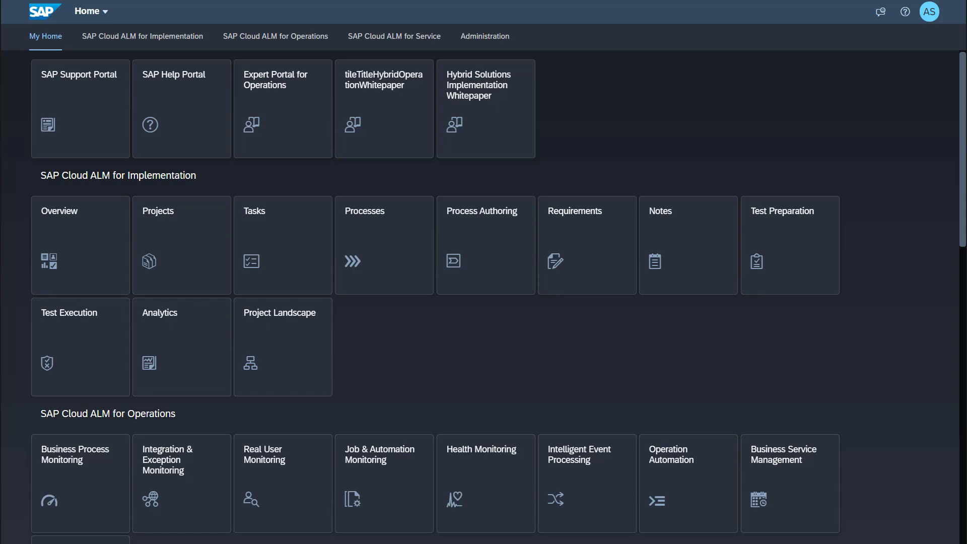
- Open the Operations app Integration & Exception Monitoring and its Scope Selection dialog
{"action": "left_click", "coordinate": [314, 40]}
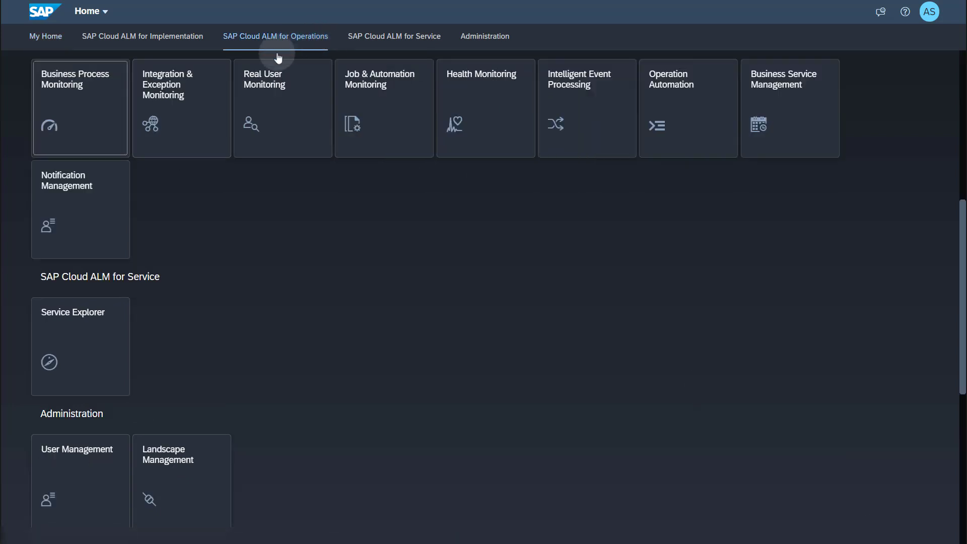
{"action": "left_click", "coordinate": [176, 96]}
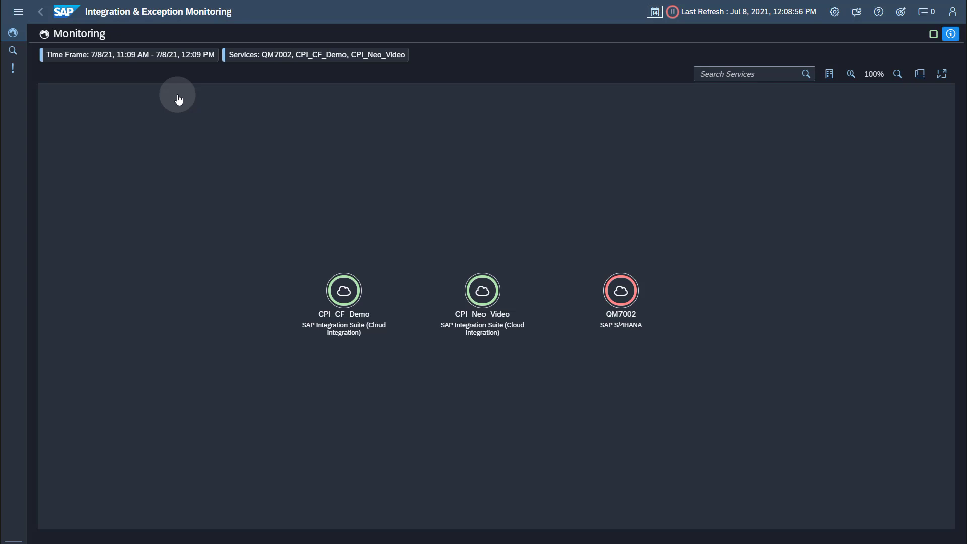
{"action": "left_click", "coordinate": [909, 13]}
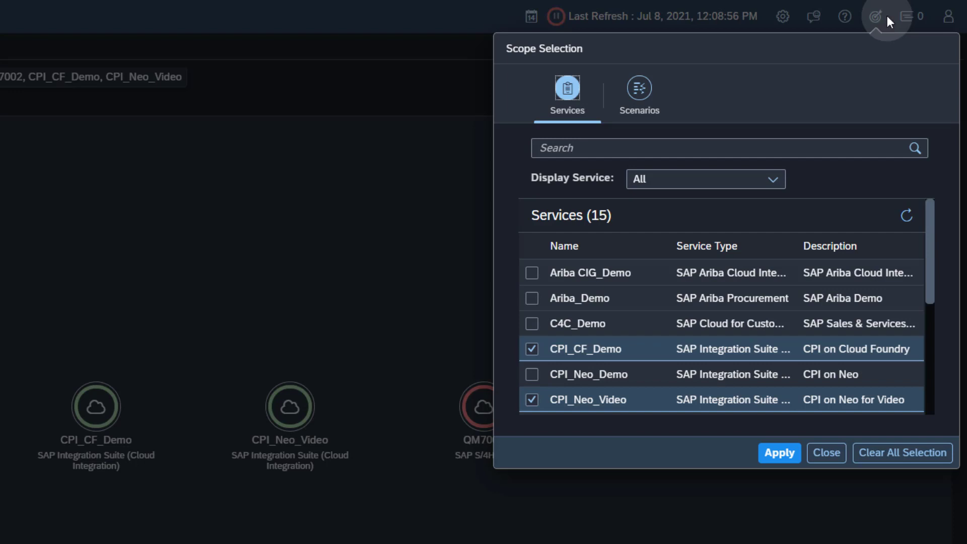
- Tick FSM_Demo in the Services list and apply the updated scope
{"action": "scroll", "coordinate": [667, 371], "scroll_direction": "down", "scroll_amount": 2}
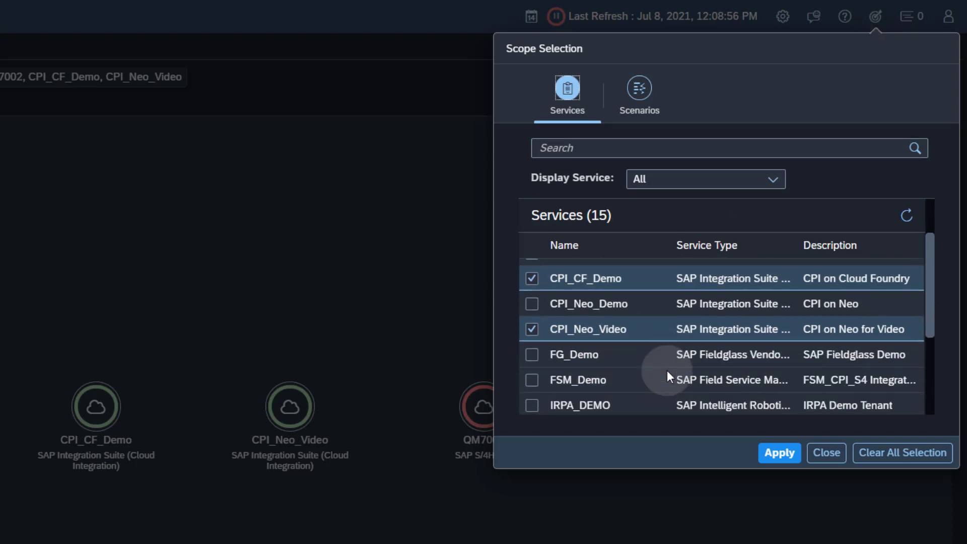
{"action": "left_click", "coordinate": [534, 386]}
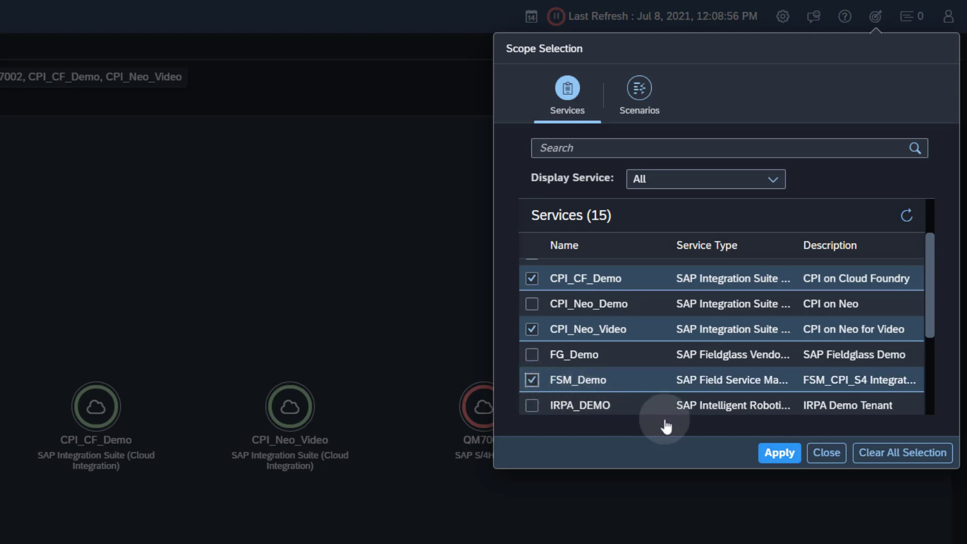
{"action": "left_click", "coordinate": [778, 453]}
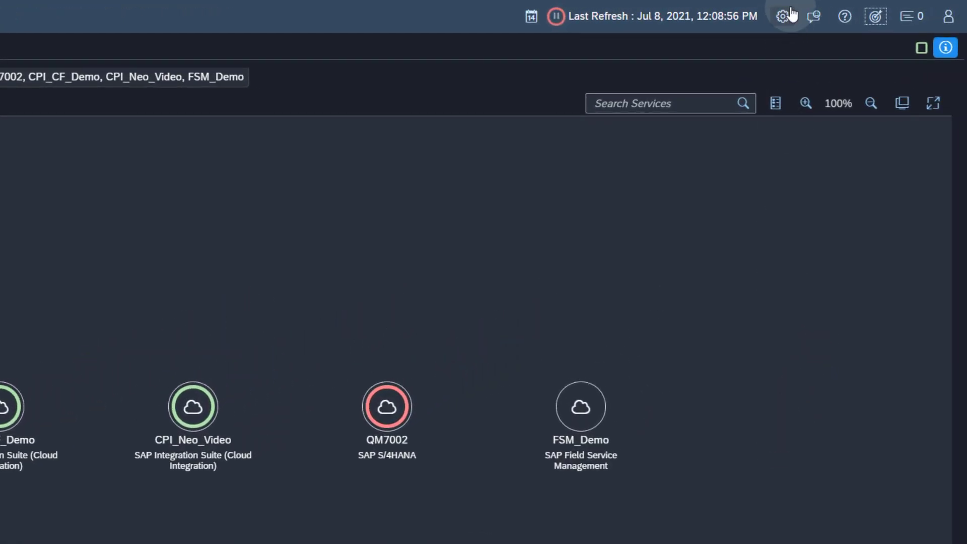
- Switch the FSM_Demo monitoring toggle to ON in the Configuration panel
{"action": "left_click", "coordinate": [783, 16]}
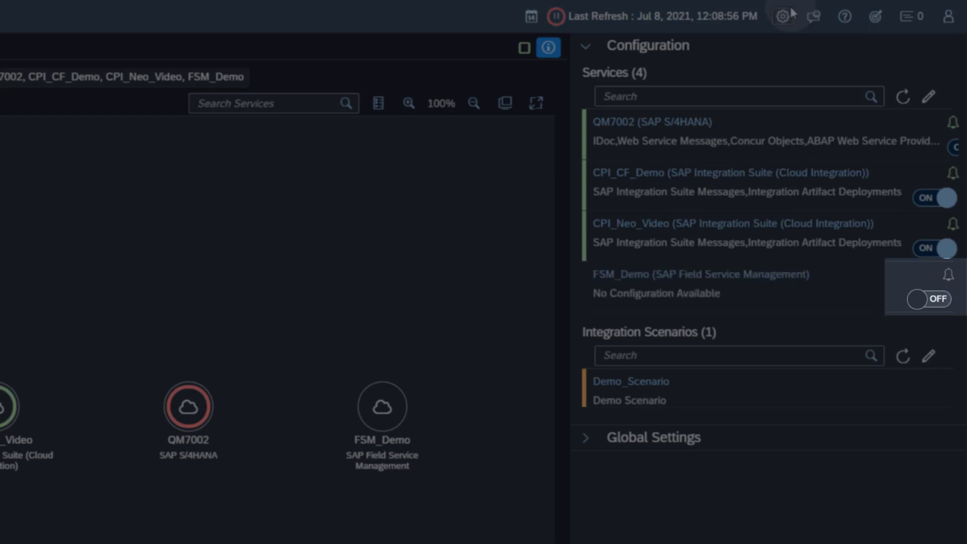
{"action": "left_click", "coordinate": [932, 308]}
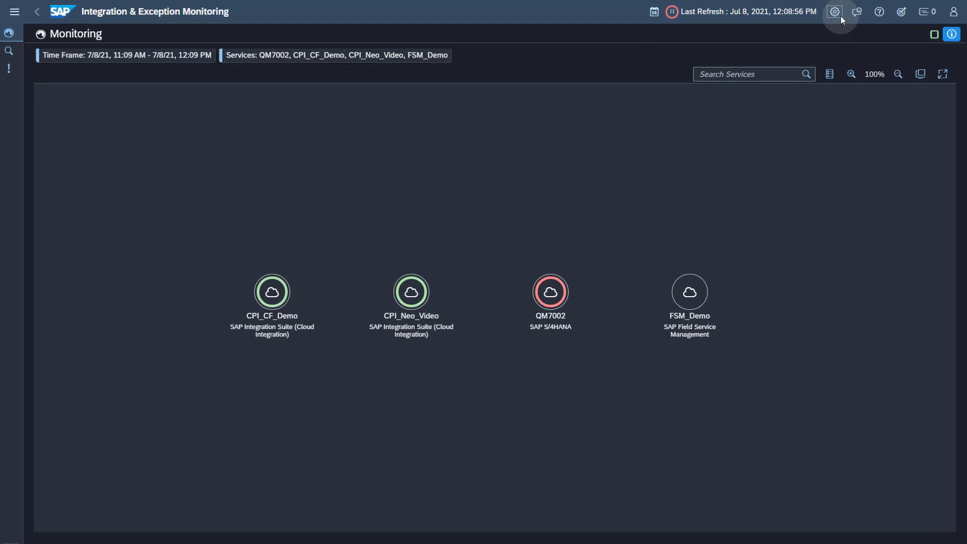
- Set the monitor's auto-refresh to 5 minutes and check FSM_Demo's message overview showing 28 messages
{"action": "left_click", "coordinate": [673, 12]}
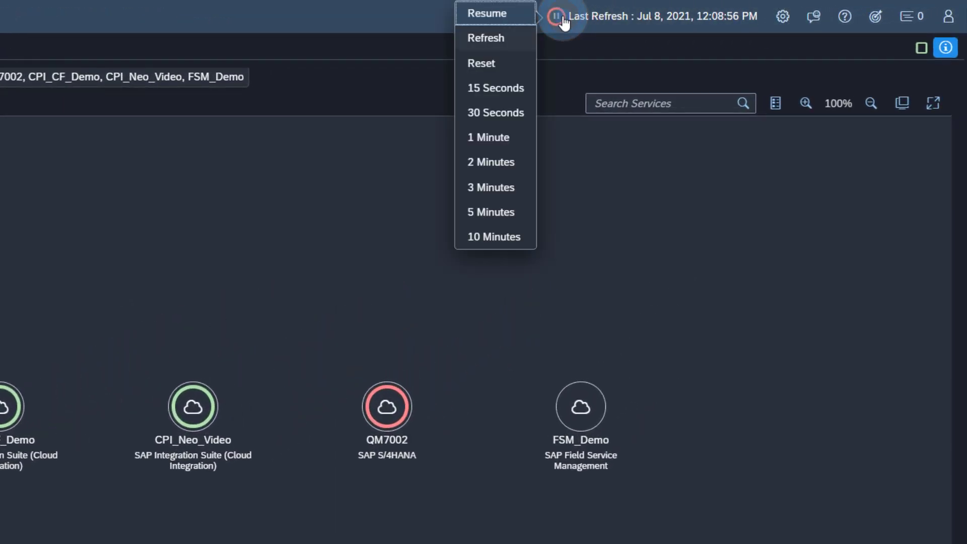
{"action": "left_click", "coordinate": [500, 213]}
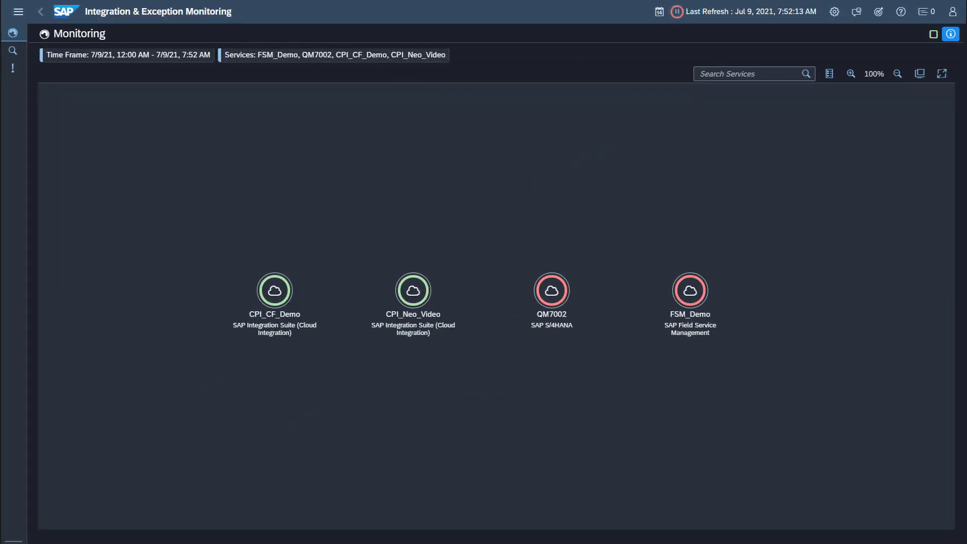
{"action": "left_click", "coordinate": [684, 289]}
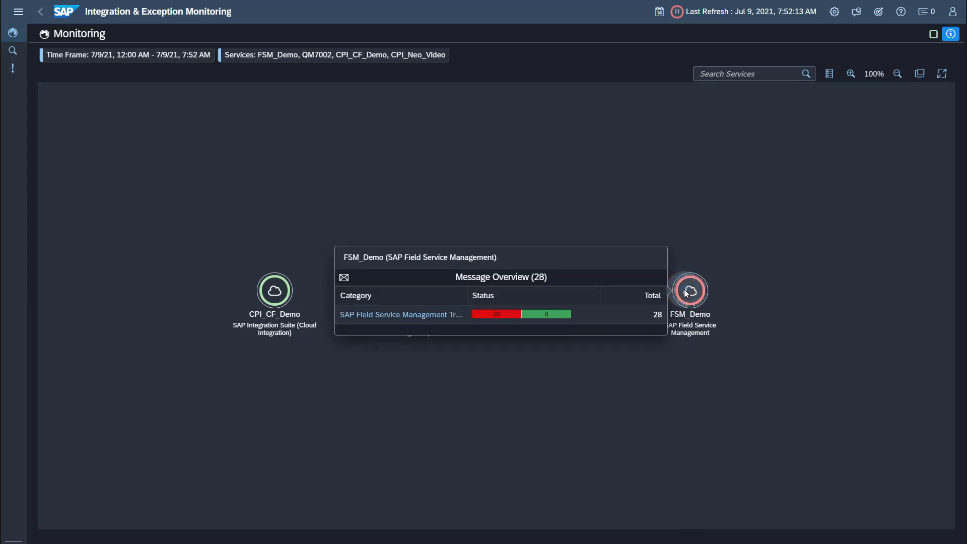
{"action": "left_click", "coordinate": [846, 421]}
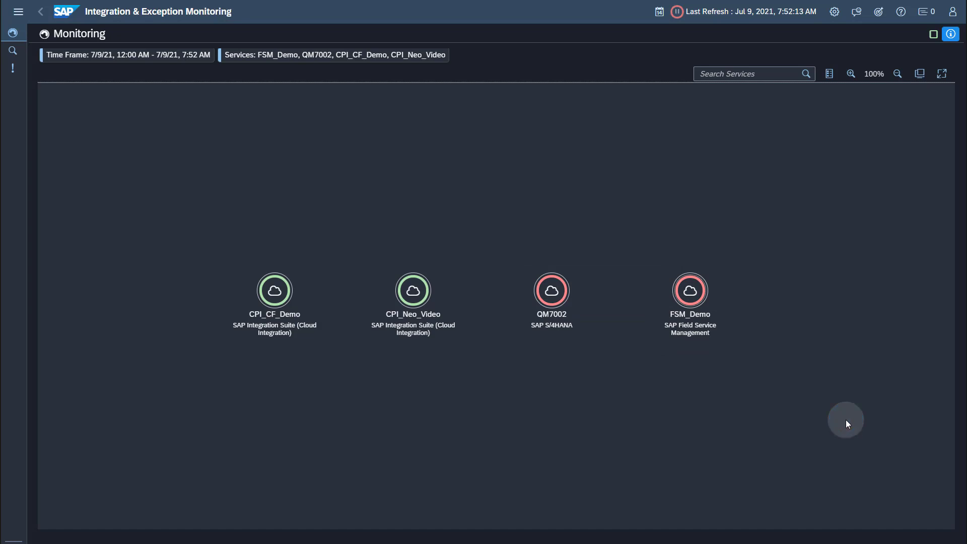